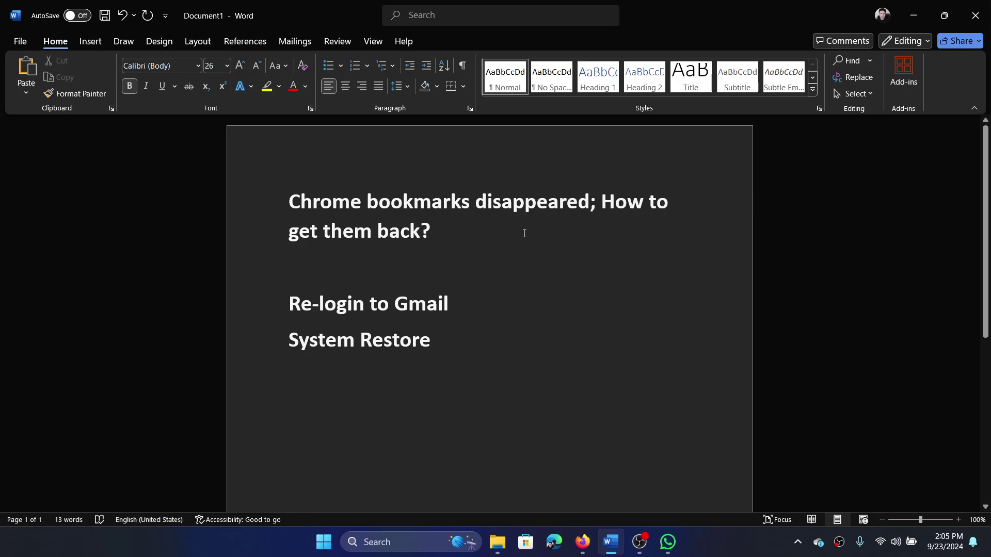
Search Windows for 'chr' so Google Chrome shows as the best match.
{"action": "left_click", "coordinate": [413, 542]}
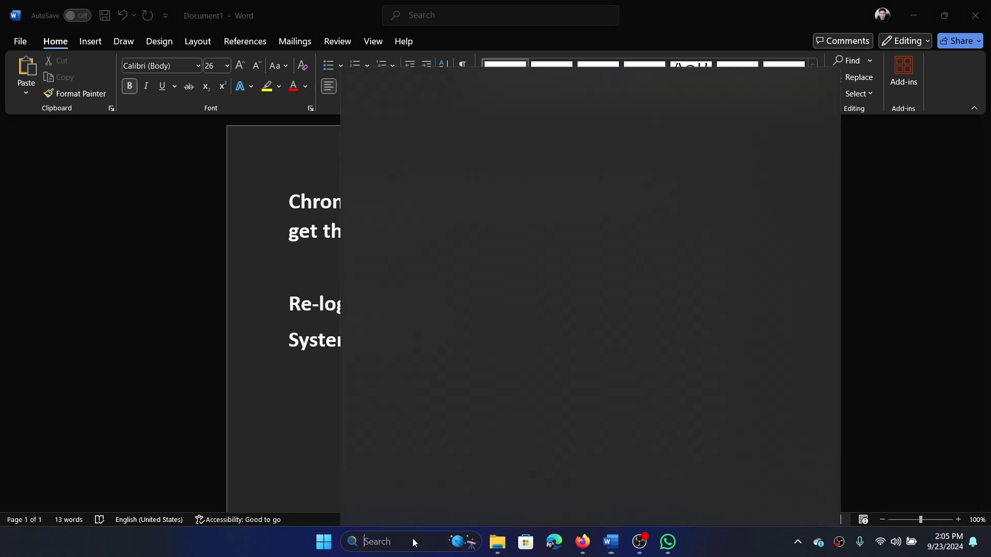
{"action": "type", "text": "chr"}
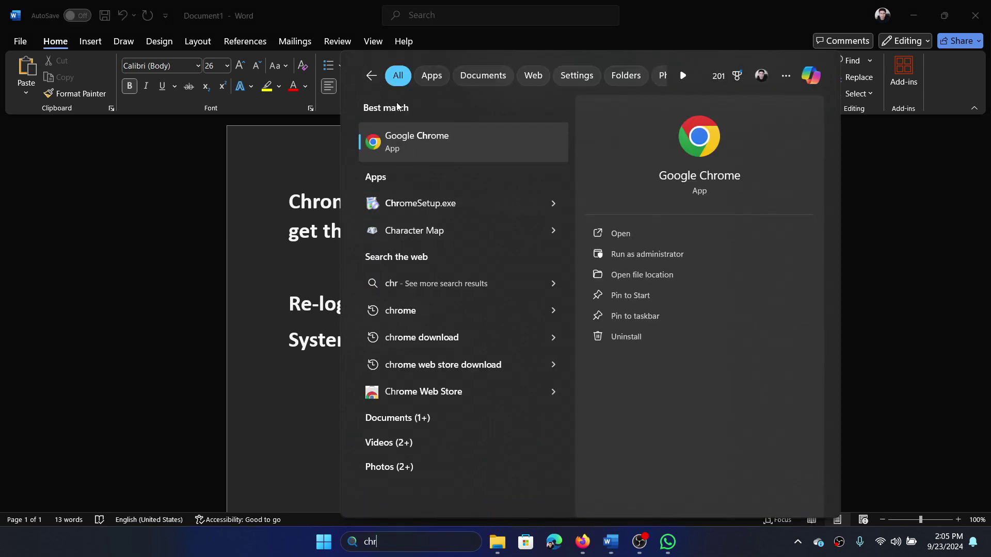
Launch Google Chrome and run a Google search for 'youtube'.
{"action": "left_click", "coordinate": [422, 143]}
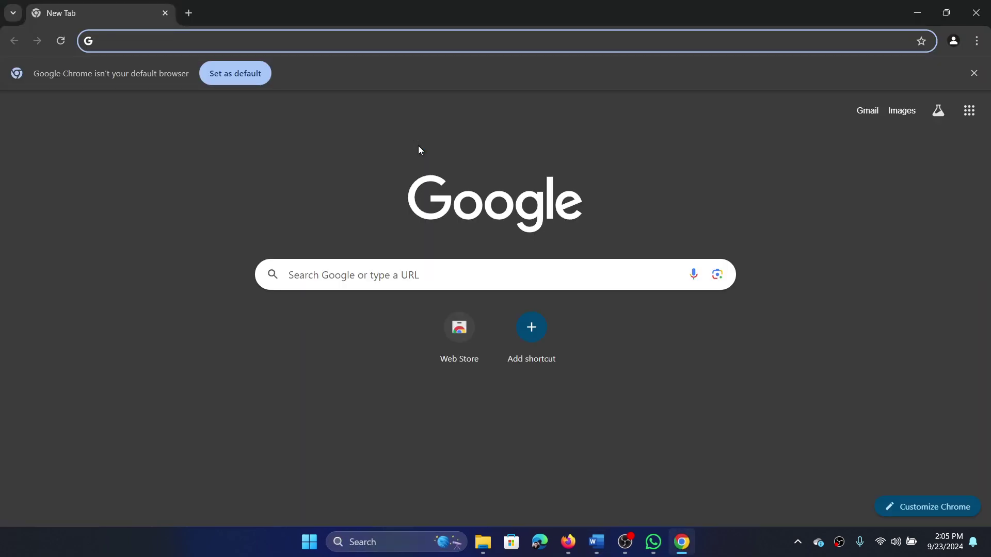
{"action": "left_click", "coordinate": [977, 40]}
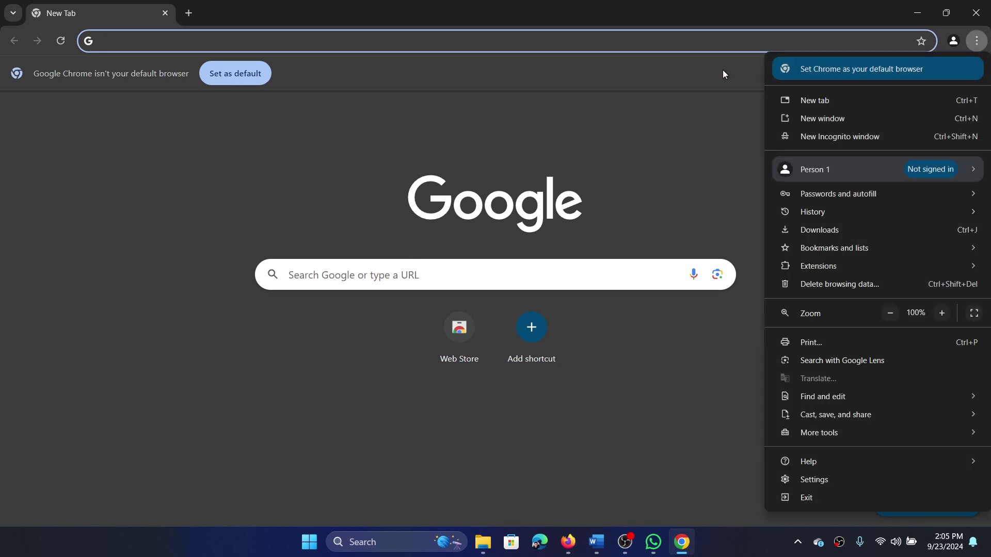
{"action": "left_click", "coordinate": [518, 41]}
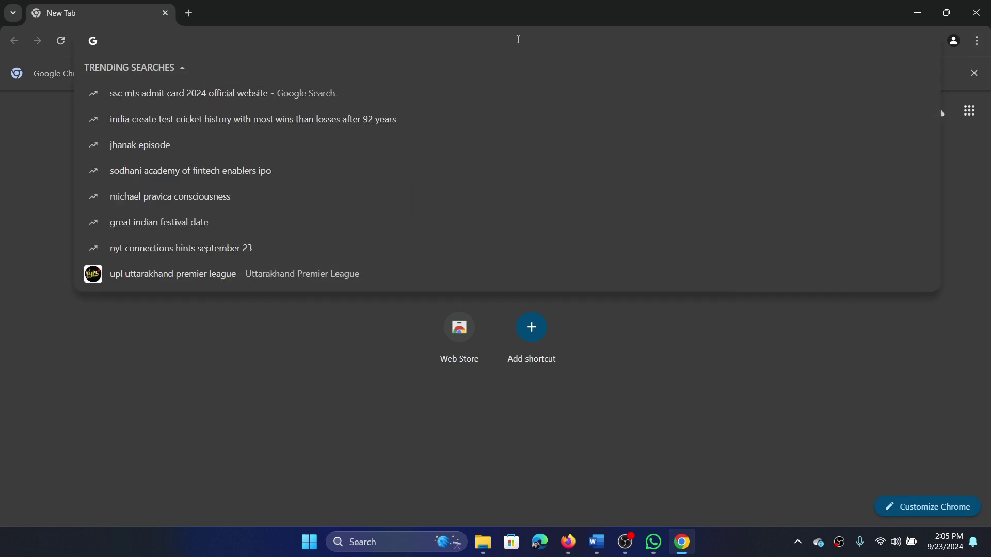
{"action": "type", "text": "youtube"}
{"action": "key", "text": "Return"}
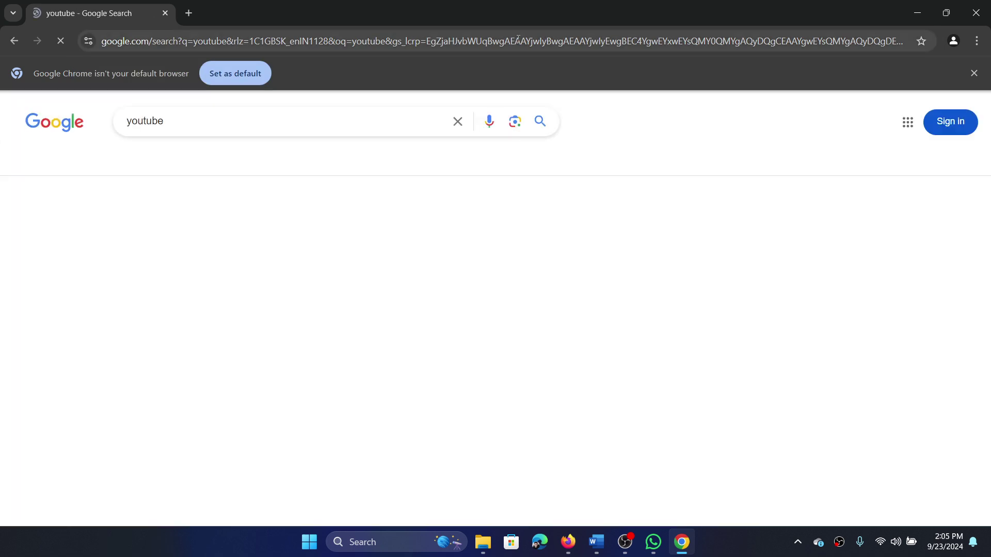
{"action": "left_click", "coordinate": [921, 40]}
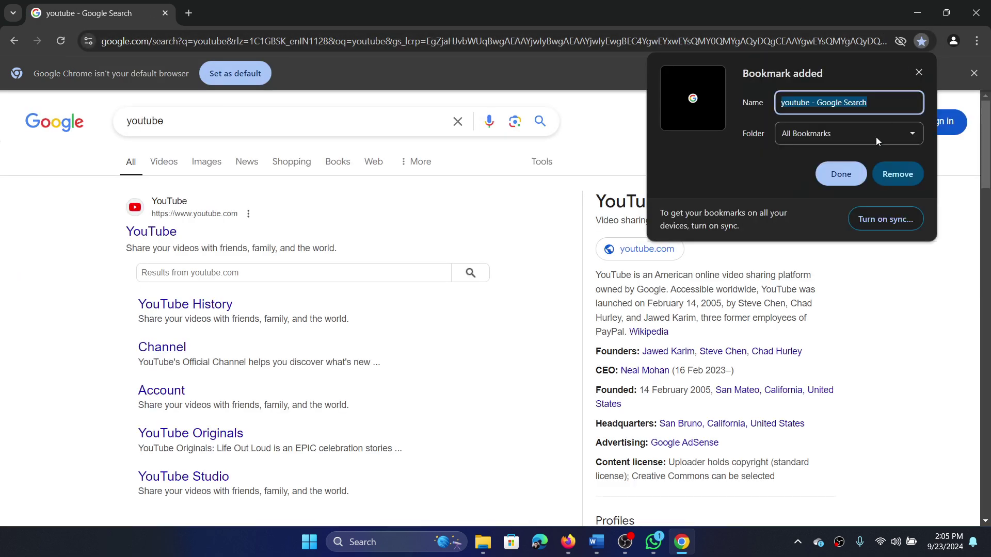
{"action": "left_click", "coordinate": [840, 172]}
{"action": "left_click", "coordinate": [954, 41]}
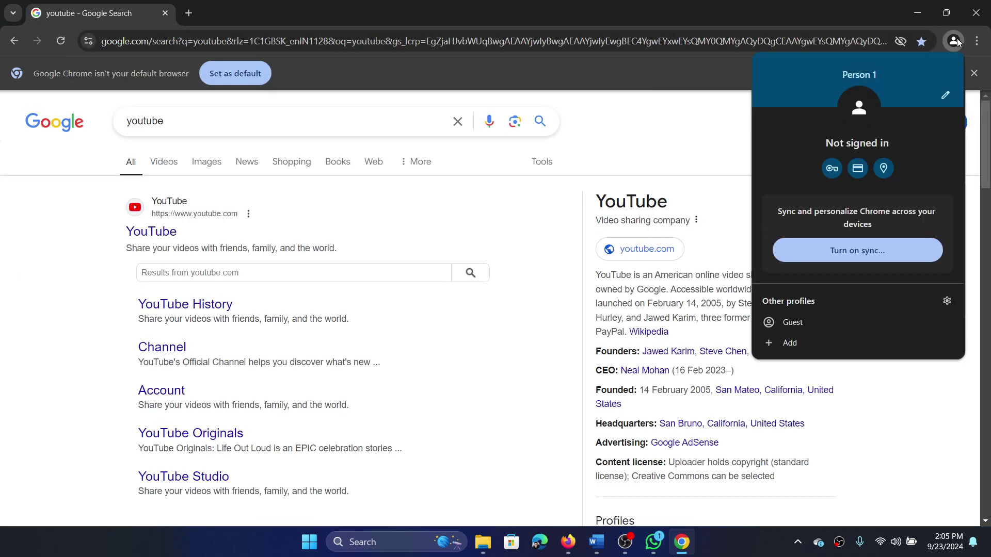
{"action": "left_click", "coordinate": [697, 155]}
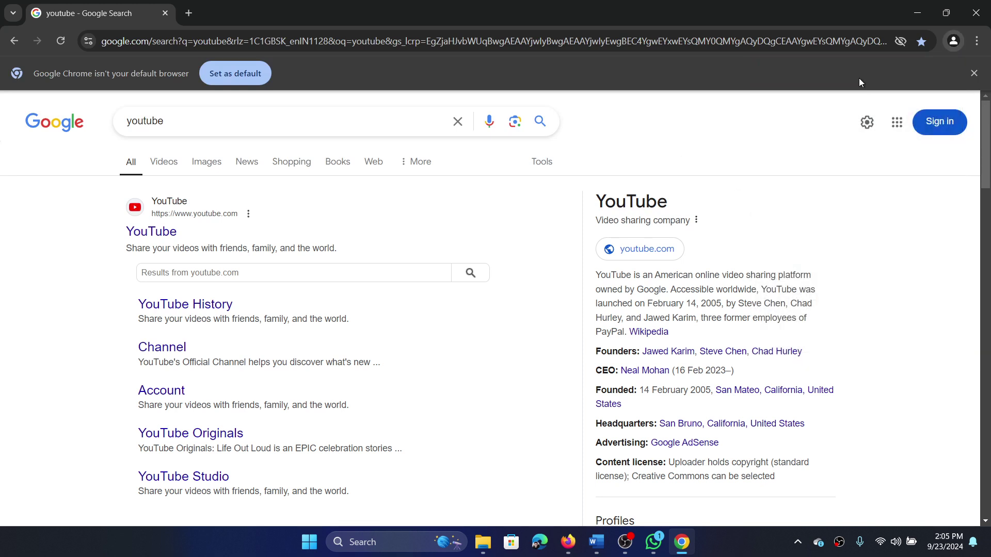
{"action": "left_click", "coordinate": [976, 41]}
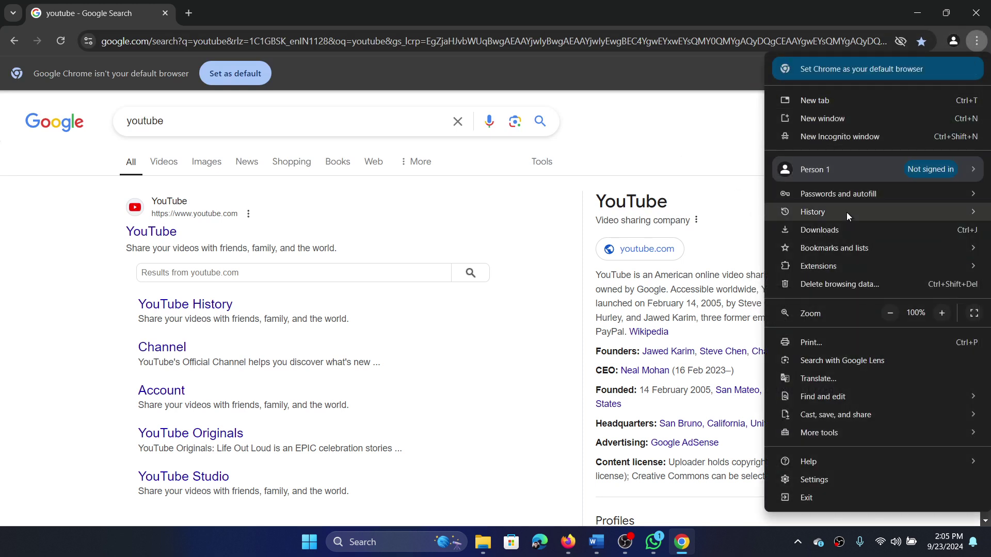
{"action": "mouse_move", "coordinate": [813, 211]}
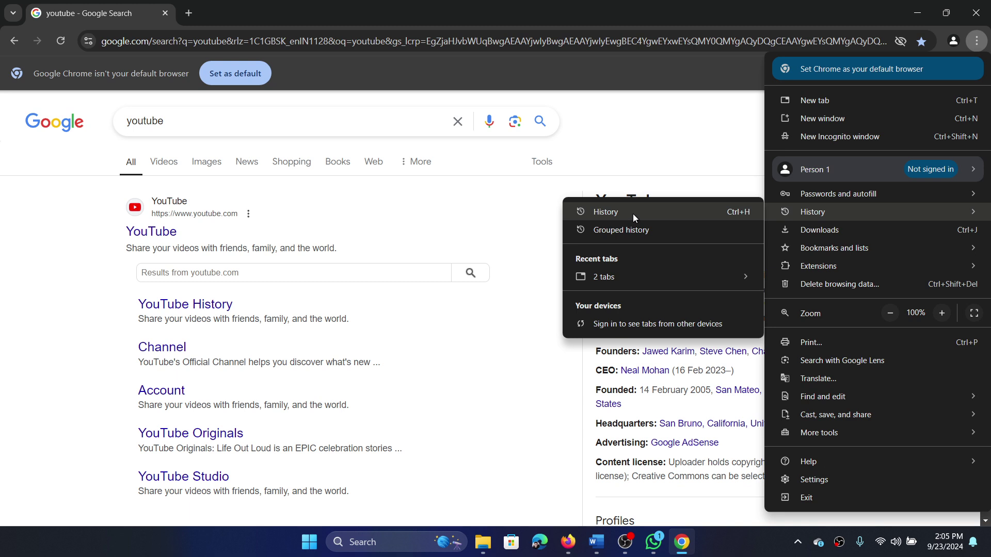
Open Chrome's History page and delete all browsing data with time range All time.
{"action": "left_click", "coordinate": [632, 215]}
{"action": "left_click", "coordinate": [124, 196]}
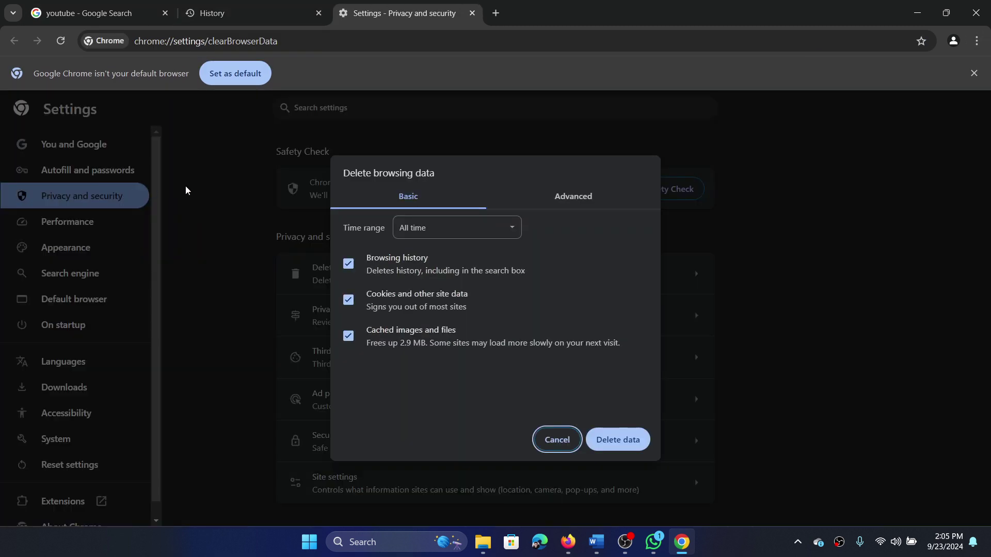
{"action": "left_click", "coordinate": [617, 440]}
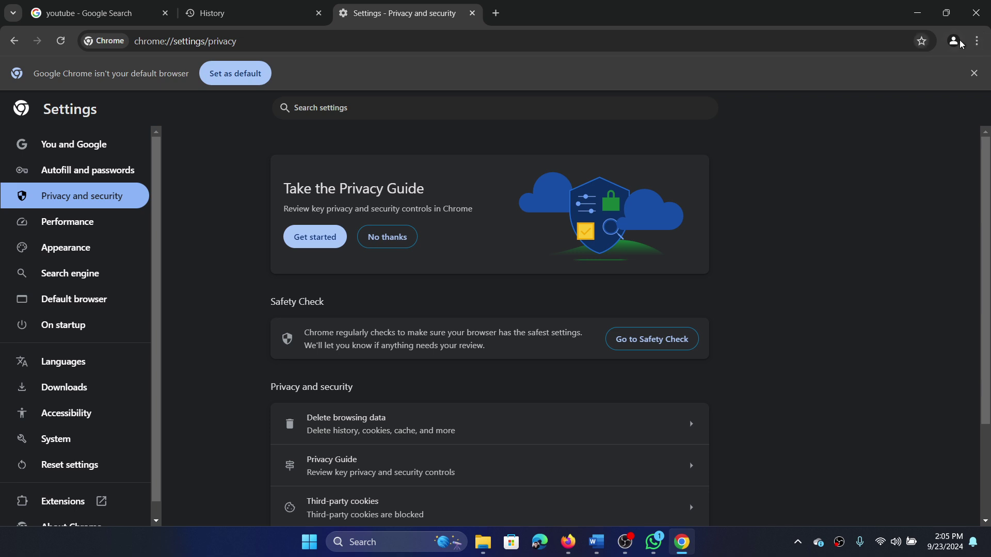
{"action": "left_click", "coordinate": [975, 41]}
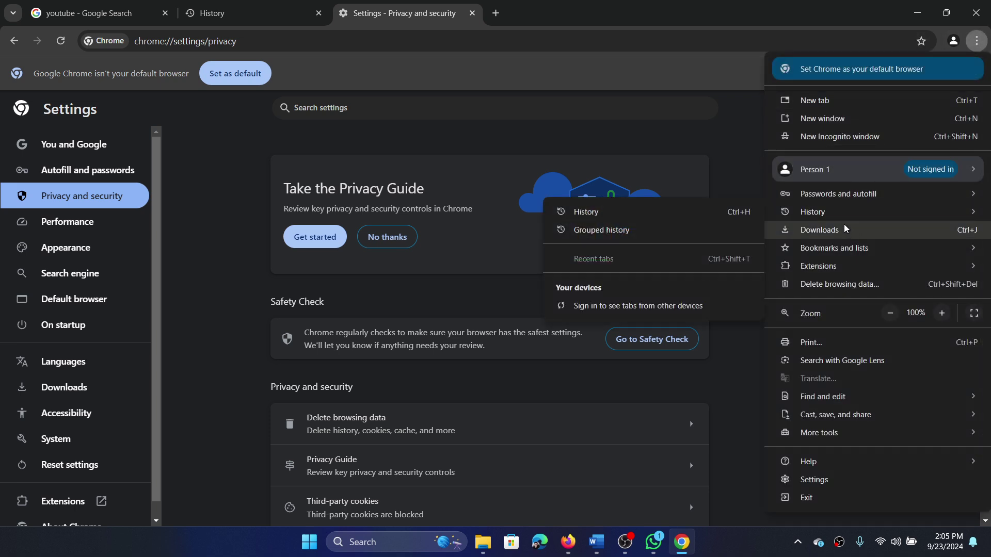
{"action": "mouse_move", "coordinate": [834, 248]}
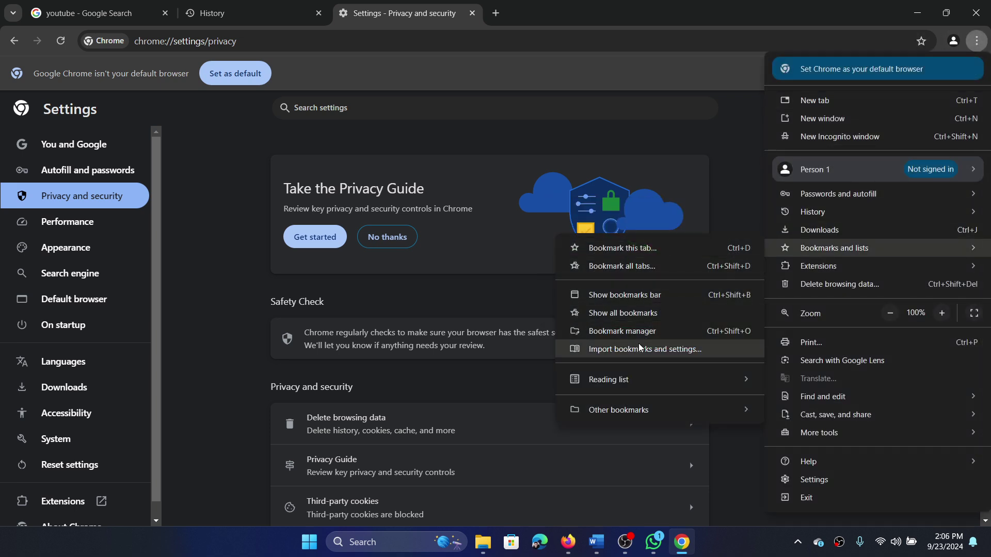
Bookmark the Privacy and security settings page and show the bookmarks bar.
{"action": "left_click", "coordinate": [921, 42]}
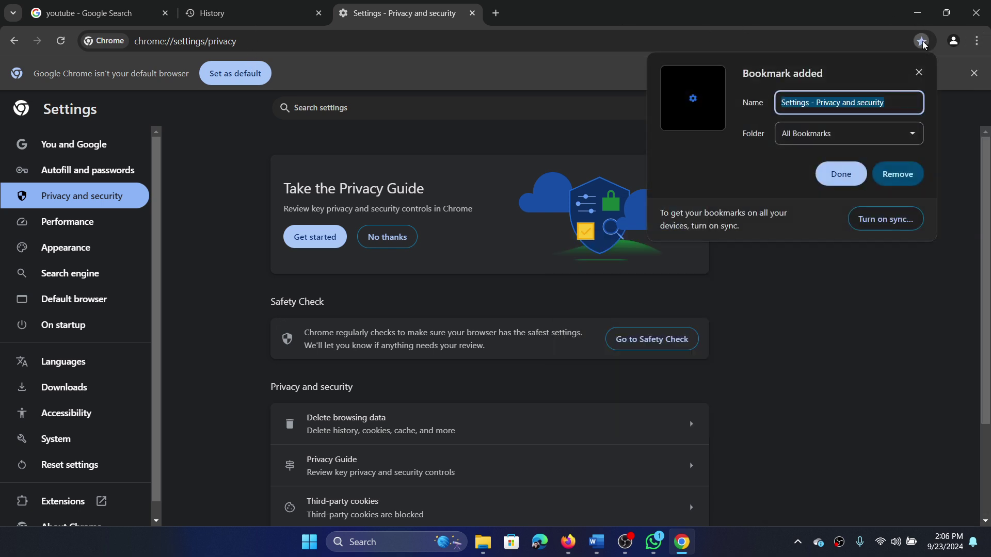
{"action": "left_click", "coordinate": [923, 43]}
{"action": "left_click", "coordinate": [976, 41]}
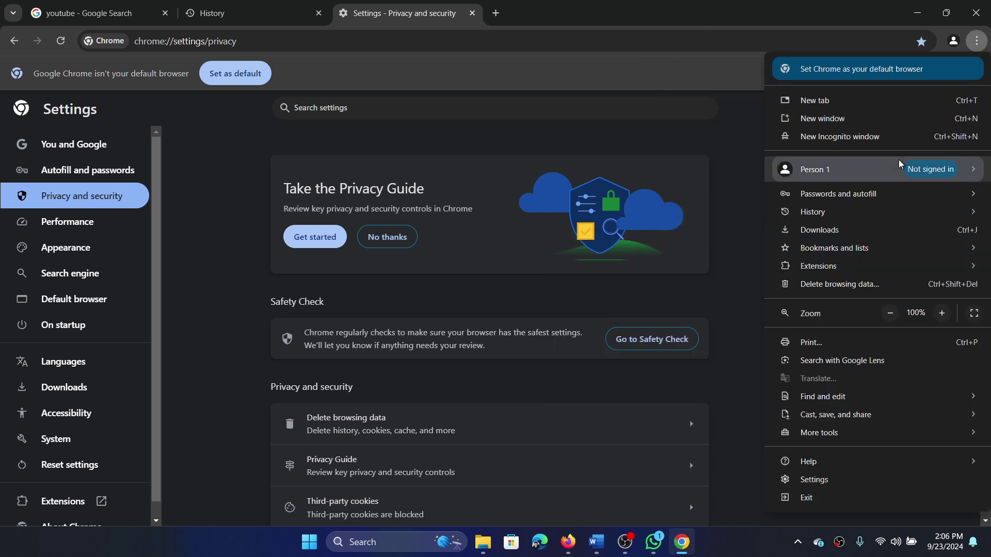
{"action": "mouse_move", "coordinate": [833, 247]}
{"action": "left_click", "coordinate": [613, 295]}
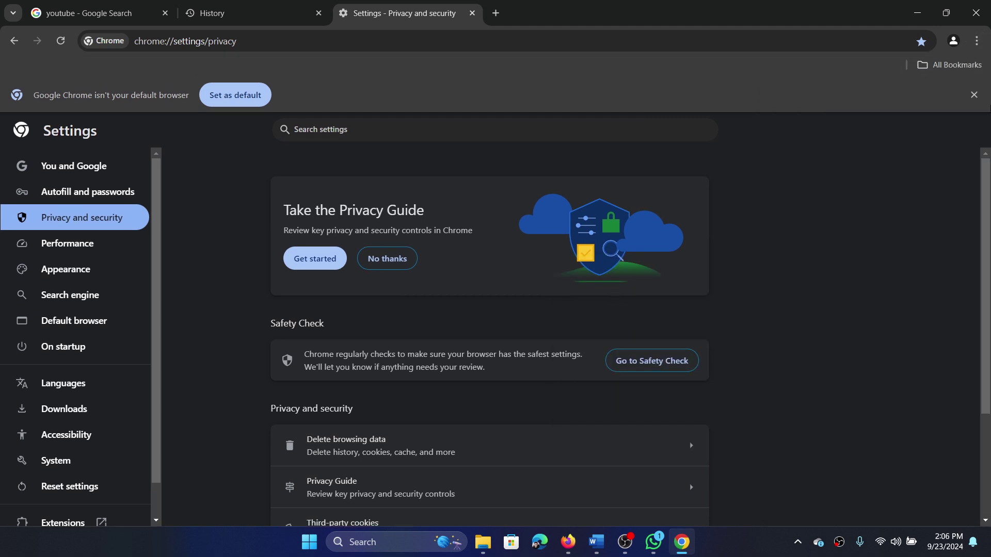
Delete the 'youtube - Google Search' bookmark from the bookmarks list.
{"action": "left_click", "coordinate": [941, 67]}
{"action": "right_click", "coordinate": [888, 118]}
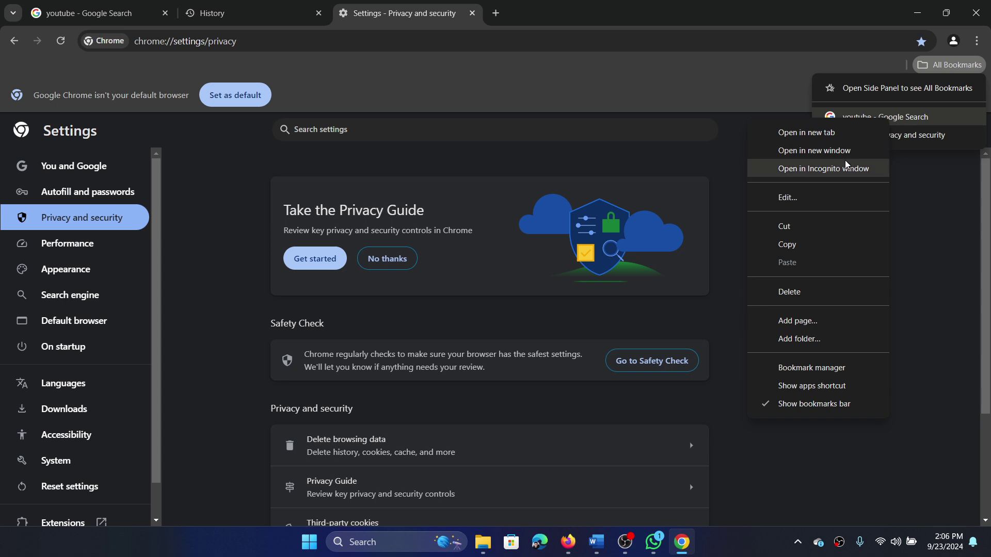
{"action": "left_click", "coordinate": [800, 295]}
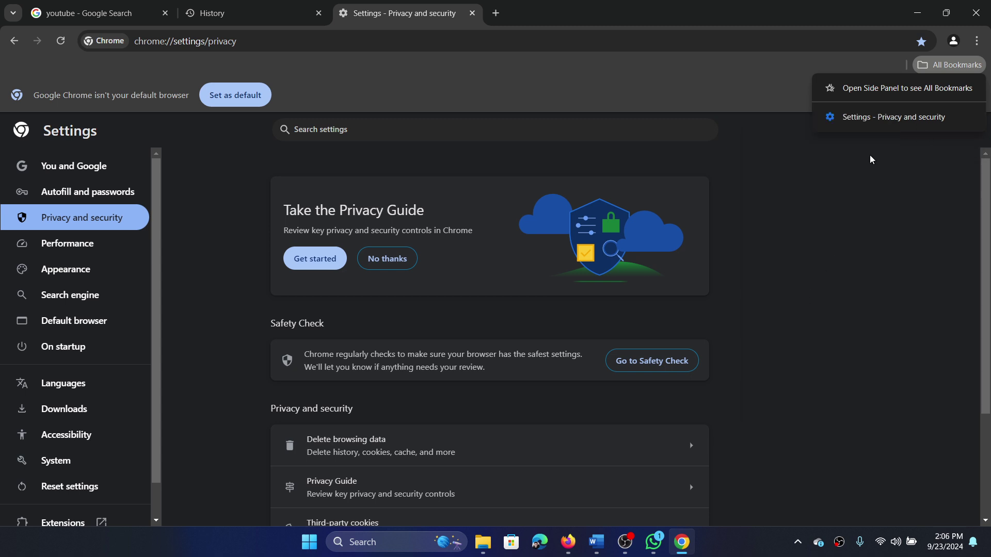
From the Word notes, search Windows for 'ch' and relaunch Google Chrome.
{"action": "key", "text": "alt+Tab"}
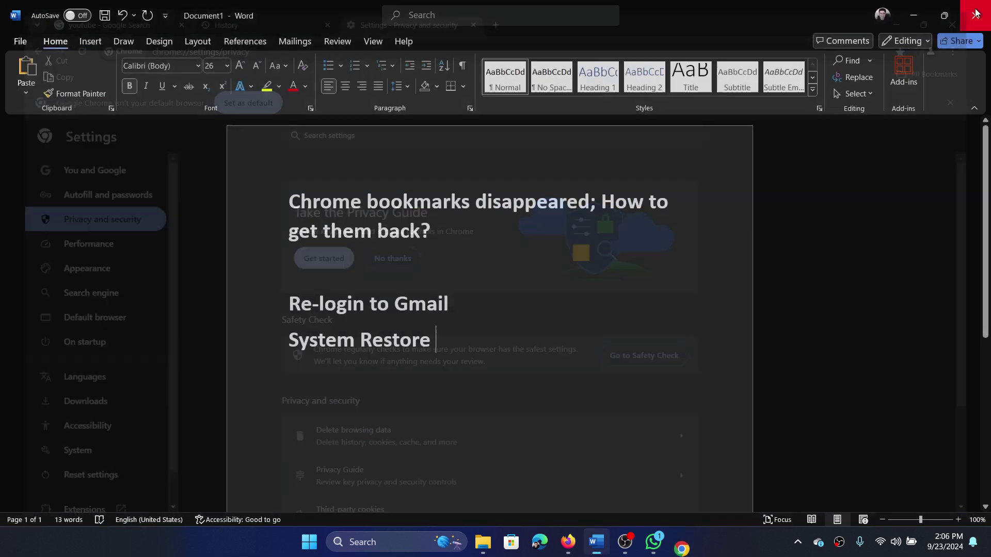
{"action": "left_click", "coordinate": [410, 542]}
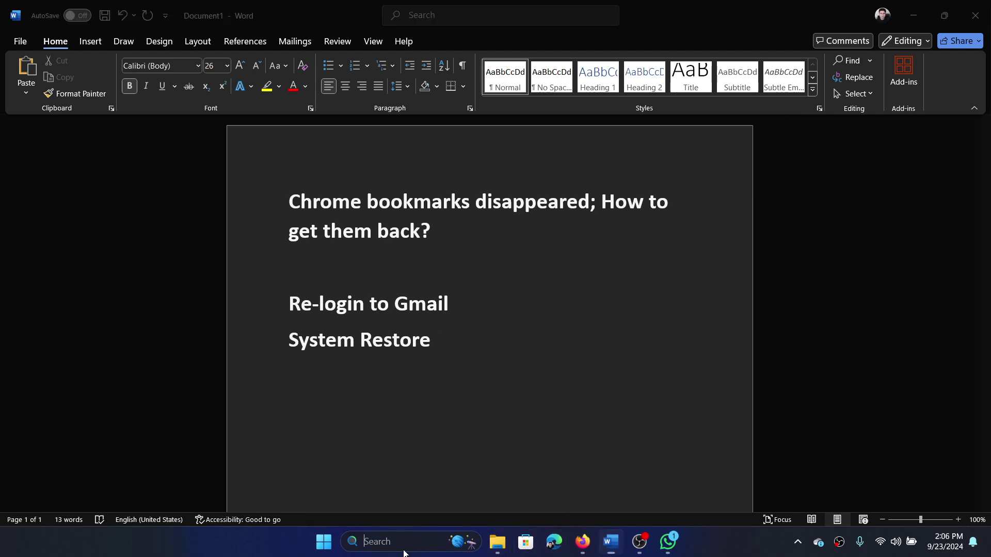
{"action": "type", "text": "ch"}
{"action": "left_click", "coordinate": [466, 147]}
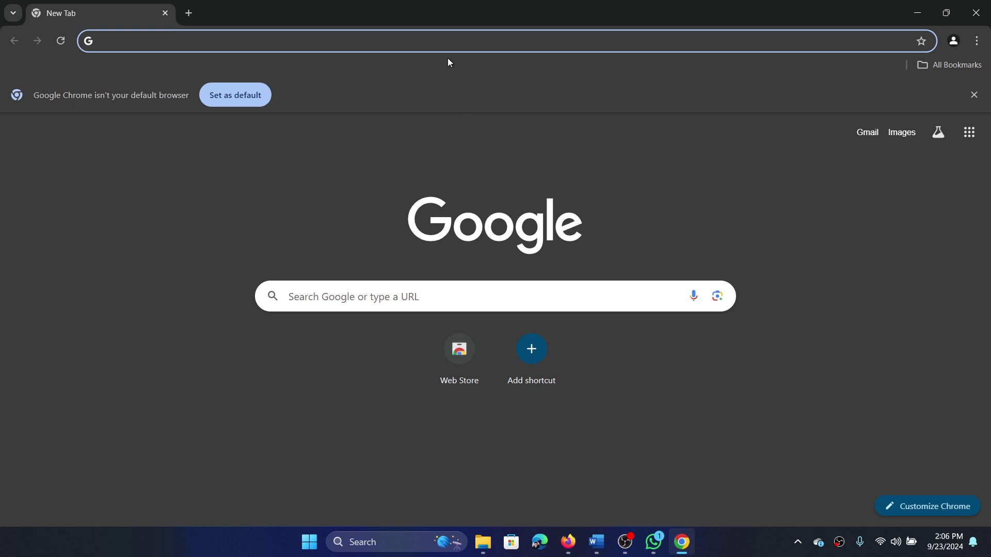
Load gmail.com and open its Google sign-in page with the email field selected.
{"action": "left_click", "coordinate": [442, 40]}
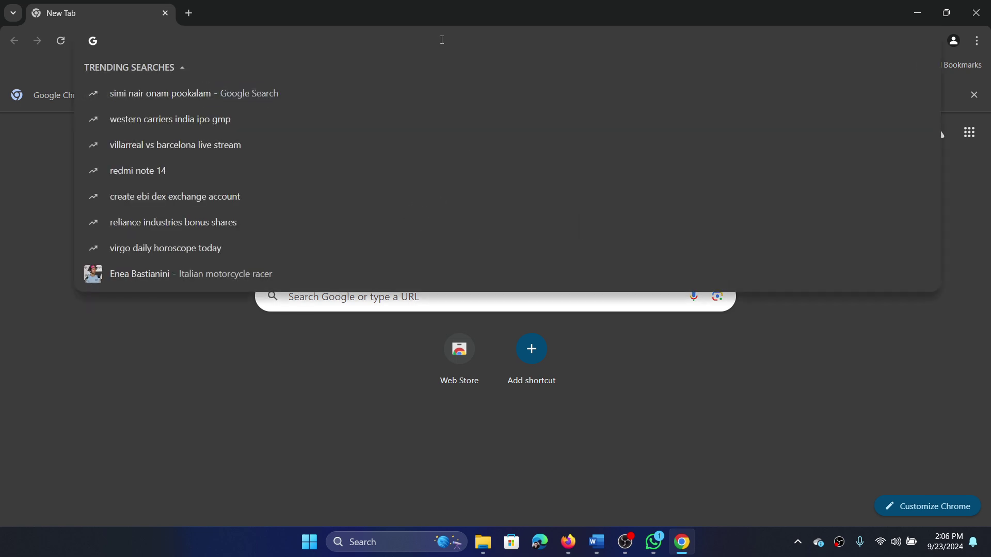
{"action": "type", "text": "gmail.com"}
{"action": "key", "text": "Return"}
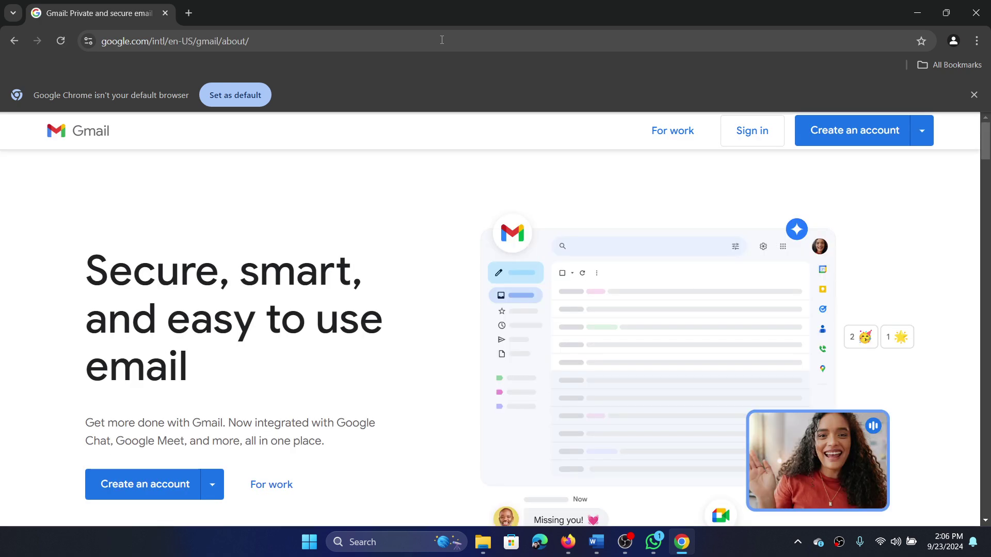
{"action": "left_click", "coordinate": [752, 130]}
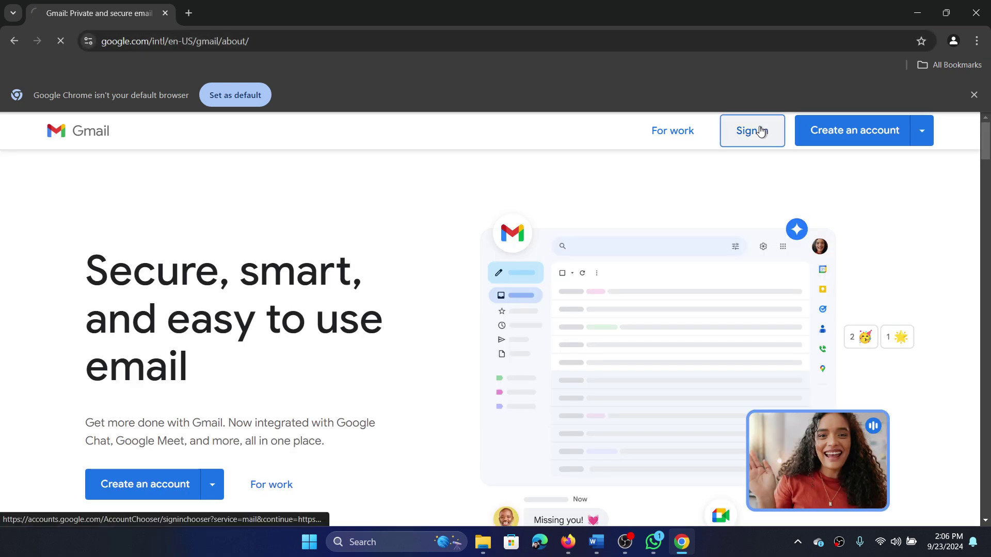
{"action": "left_click", "coordinate": [570, 264]}
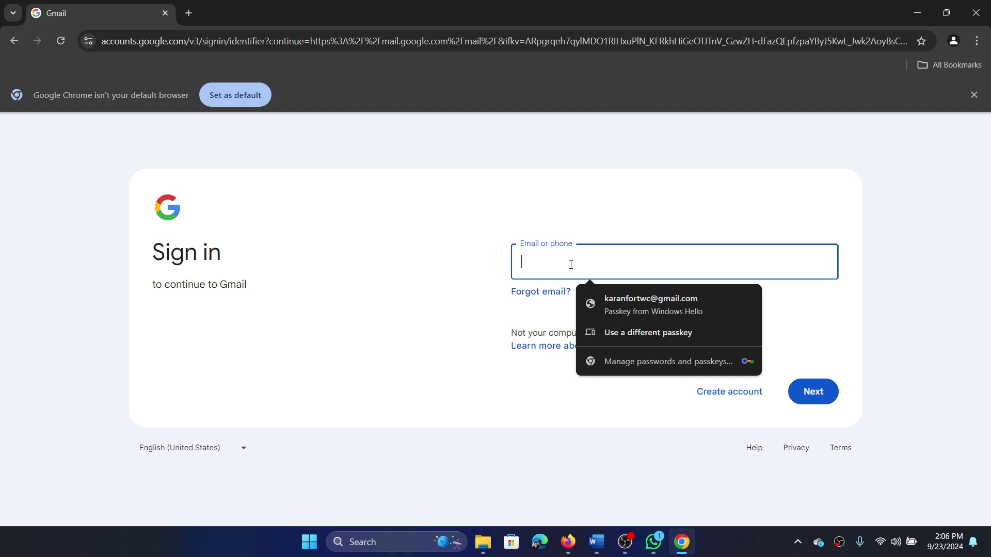
Sign into Gmail with the saved passkey and PIN, then open the Recovery control panel.
{"action": "left_click", "coordinate": [667, 312]}
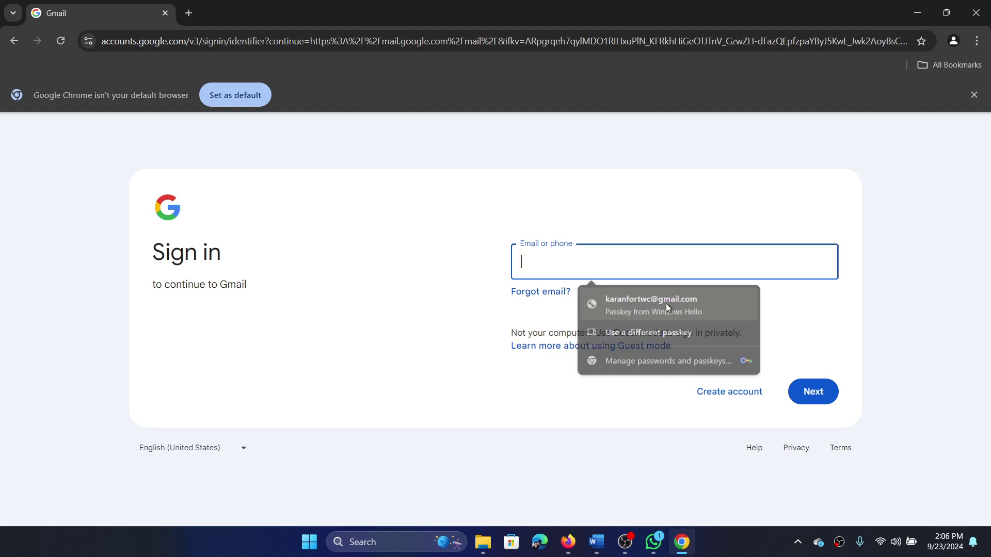
{"action": "type", "text": "••••"}
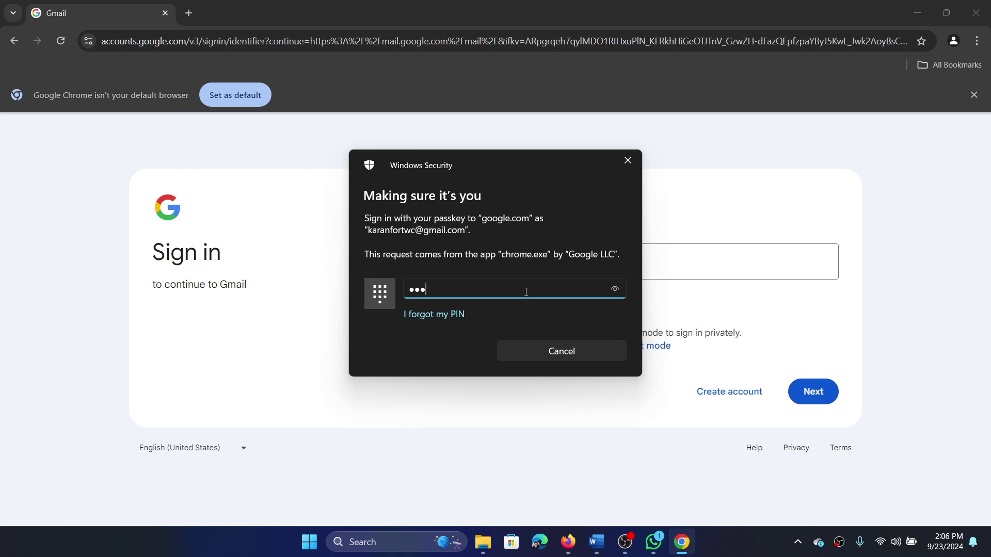
{"action": "key", "text": "Return"}
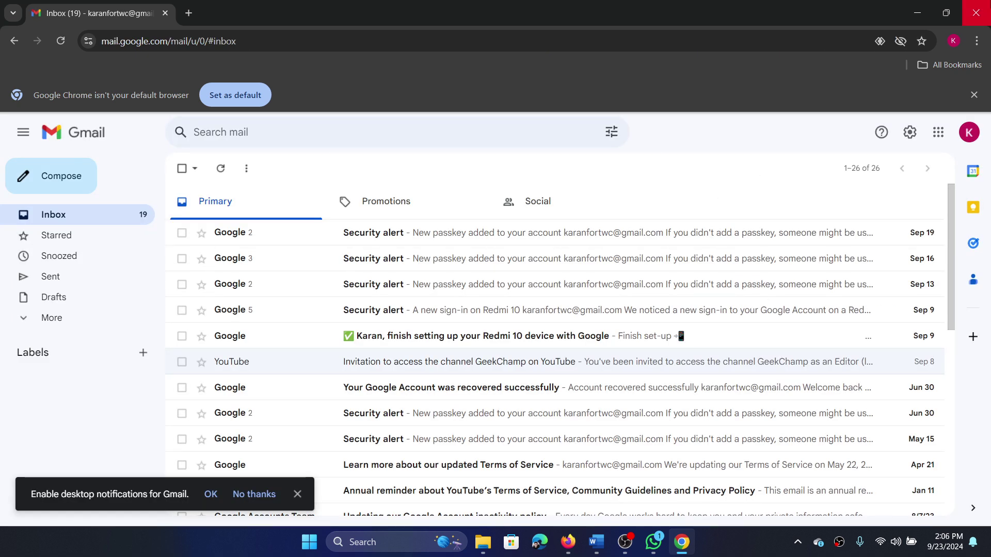
{"action": "left_click", "coordinate": [975, 12]}
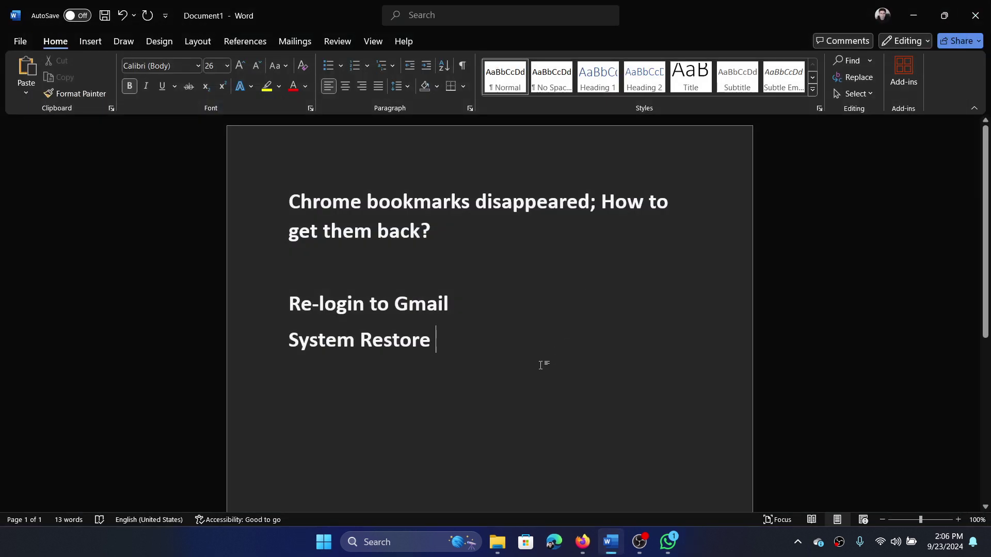
{"action": "left_click", "coordinate": [413, 553]}
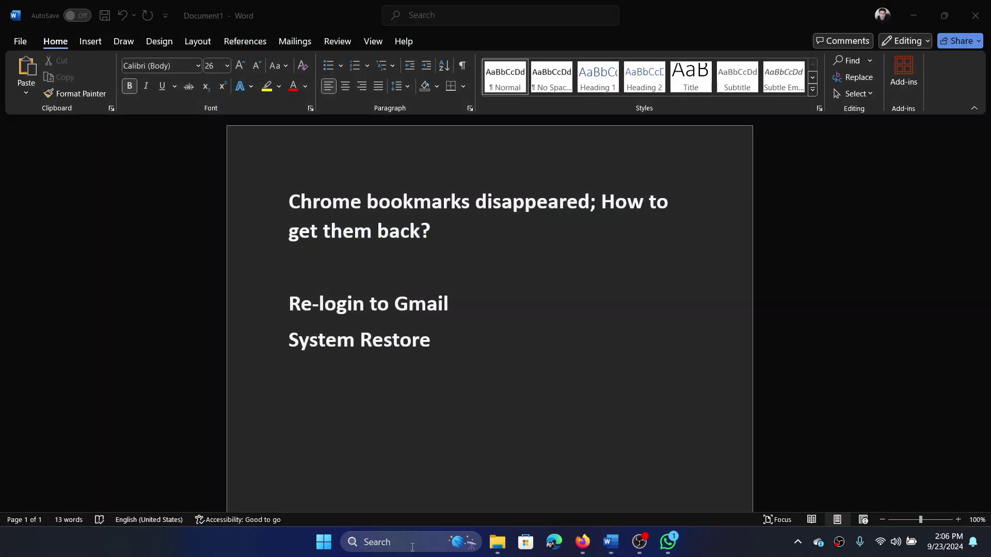
{"action": "type", "text": "recovery"}
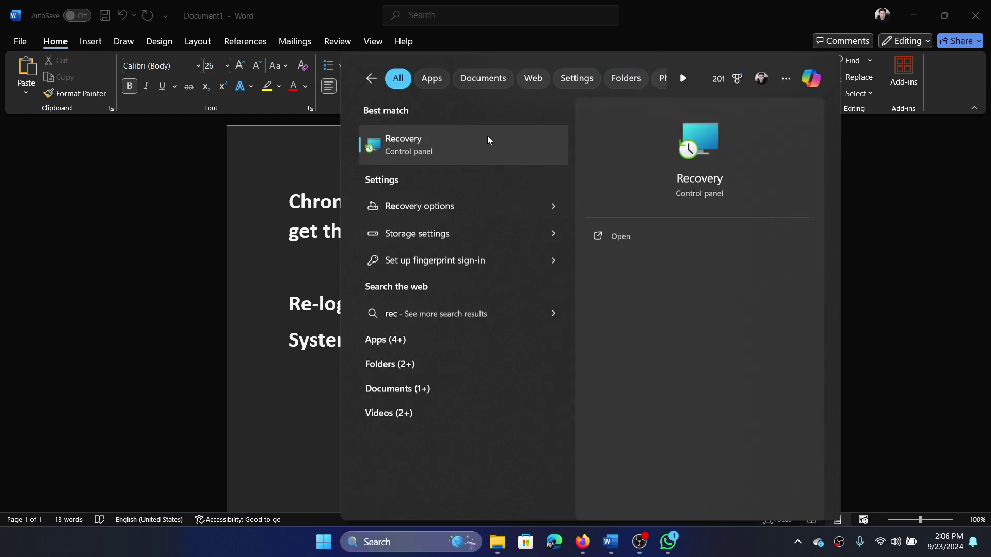
{"action": "left_click", "coordinate": [488, 135]}
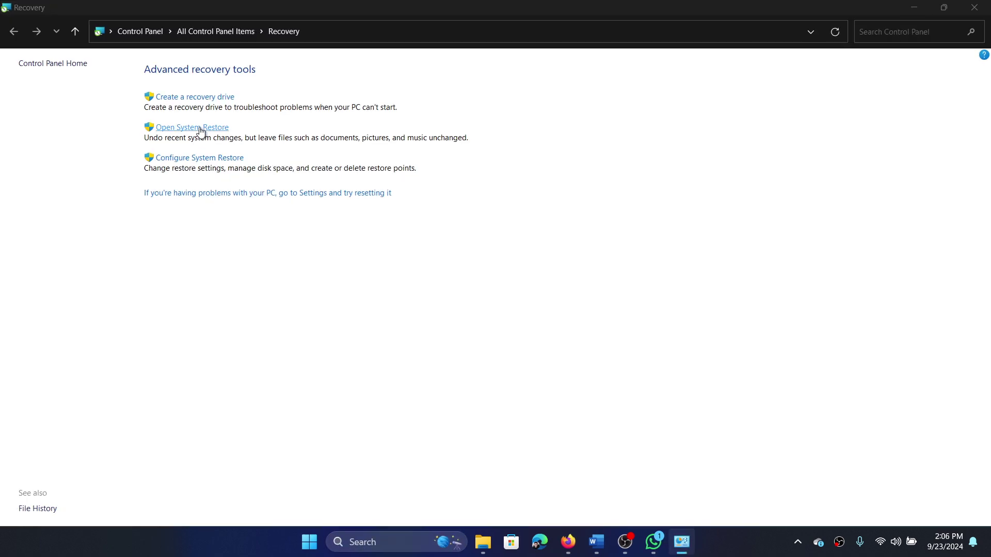
Take System Restore to the 9/21/2024 restore point's final warning, decline, and close the wizard.
{"action": "left_click", "coordinate": [192, 127]}
{"action": "left_click", "coordinate": [448, 372]}
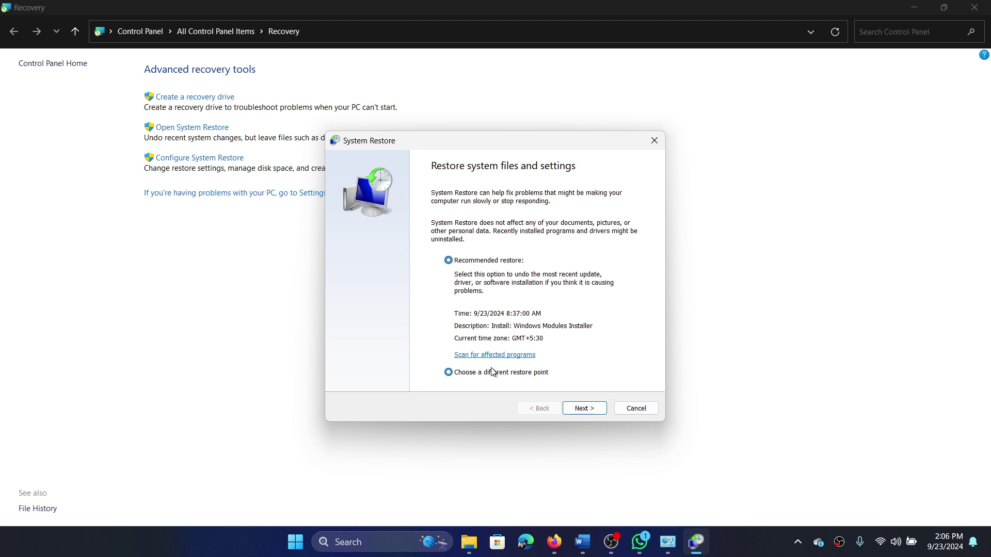
{"action": "left_click", "coordinate": [583, 408]}
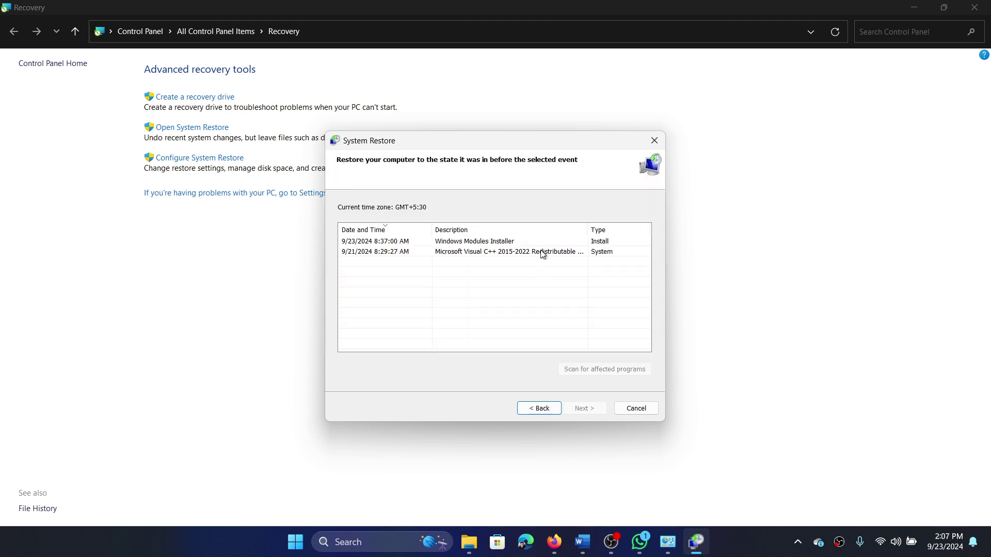
{"action": "left_click", "coordinate": [543, 252]}
{"action": "left_click", "coordinate": [584, 409]}
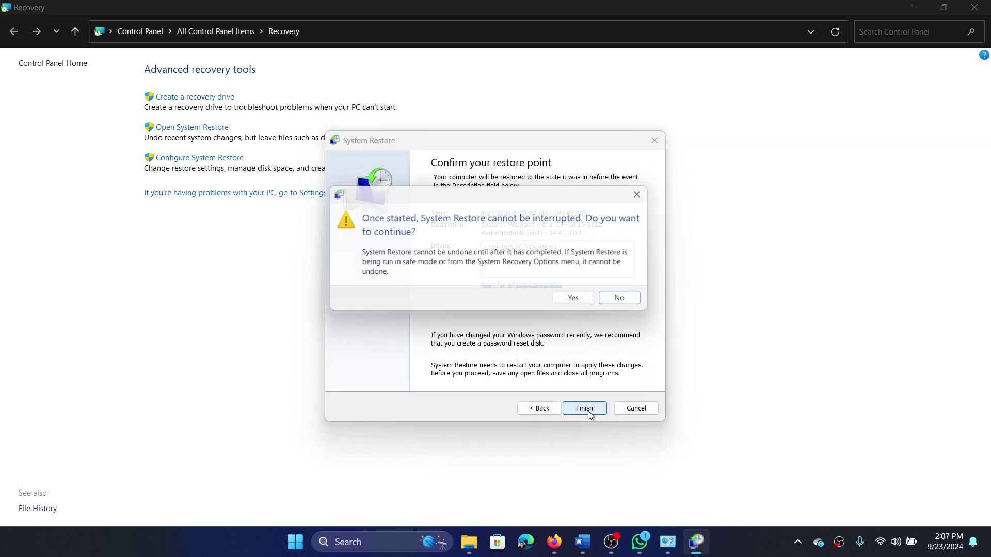
{"action": "left_click", "coordinate": [647, 193]}
{"action": "left_click", "coordinate": [653, 140]}
{"action": "left_click", "coordinate": [583, 542]}
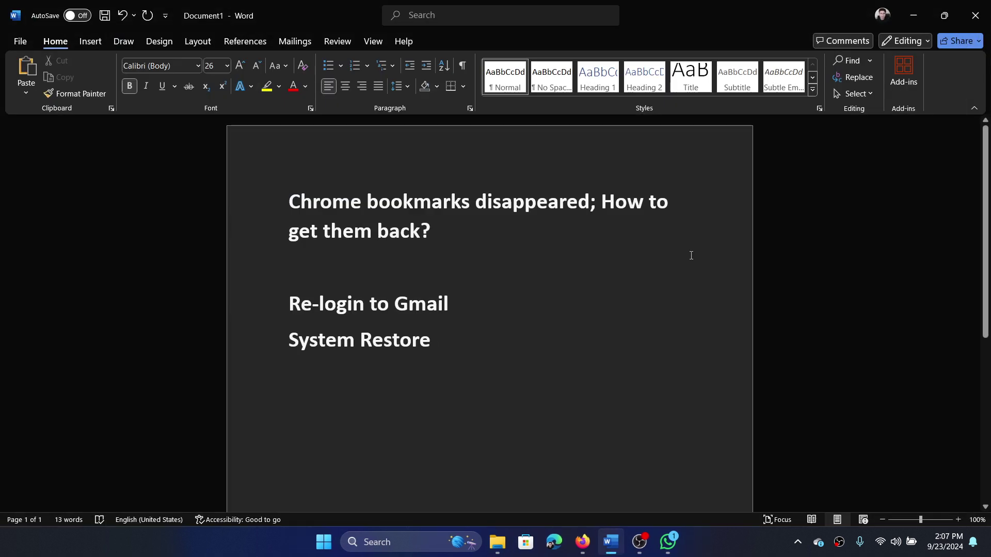